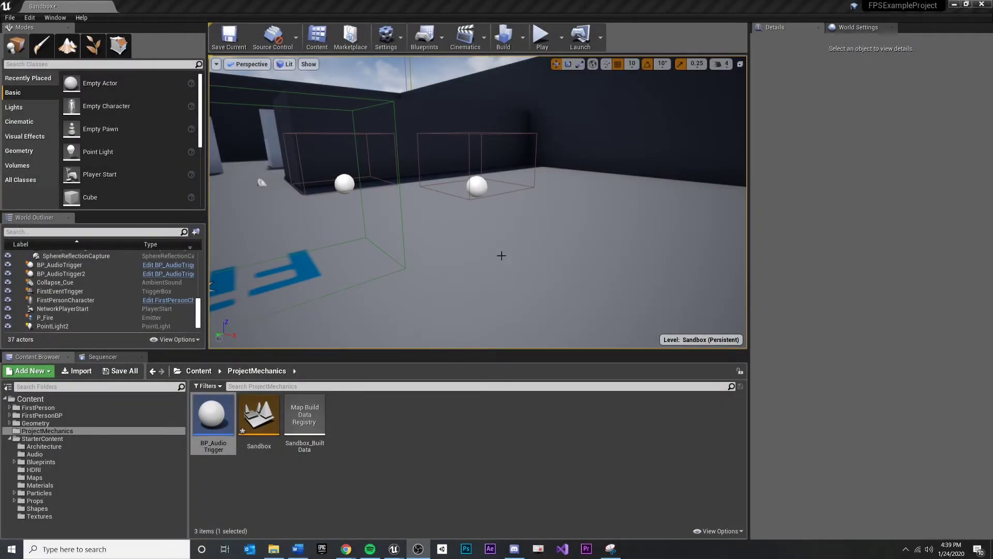
Step: Open the BP_AudioTrigger blueprint from the Content Browser after looking around the trigger boxes
{"action": "mouse_move", "coordinate": [501, 256]}
{"action": "right_mouse_down"}
{"action": "mouse_move", "coordinate": [466, 233]}
{"action": "mouse_move", "coordinate": [450, 186]}
{"action": "mouse_move", "coordinate": [497, 233]}
{"action": "mouse_move", "coordinate": [451, 218]}
{"action": "mouse_move", "coordinate": [504, 187]}
{"action": "right_mouse_up"}
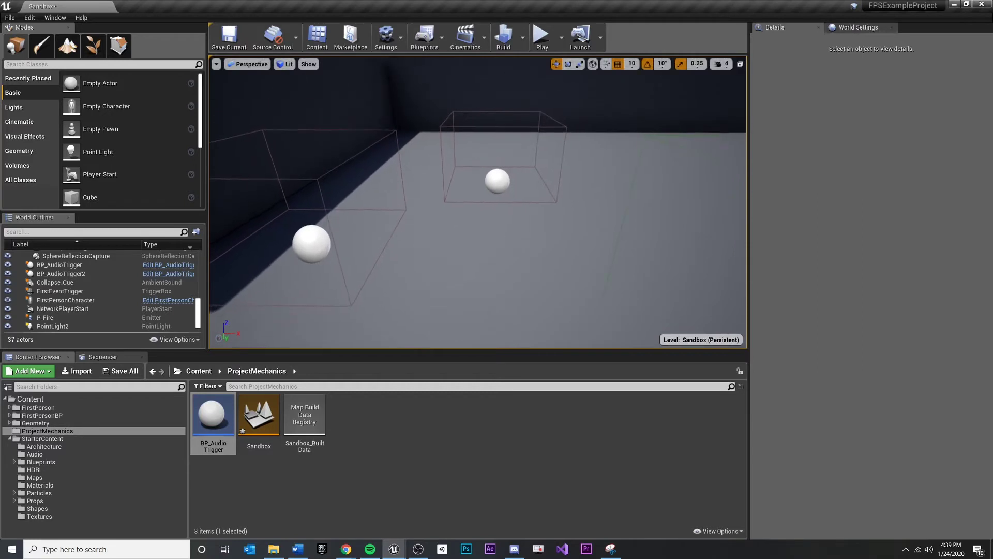
{"action": "right_click_drag", "start_coordinate": [597, 125], "coordinate": [491, 136]}
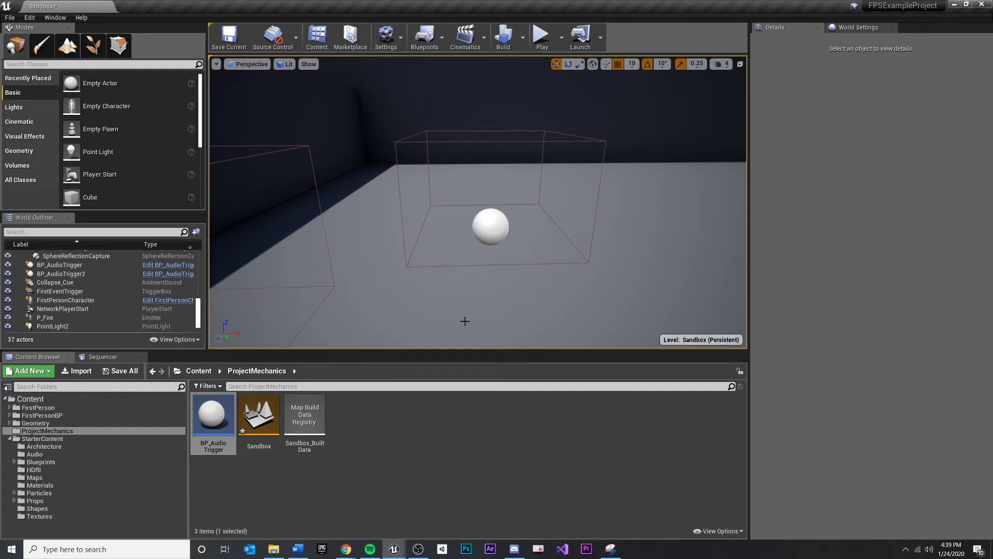
{"action": "double_click", "coordinate": [212, 416]}
Step: Frame the whole overlap-Branch-delay-Play node chain in the Event Graph view
{"action": "right_click_drag", "start_coordinate": [512, 334], "coordinate": [490, 318]}
{"action": "right_click_drag", "start_coordinate": [424, 223], "coordinate": [461, 218]}
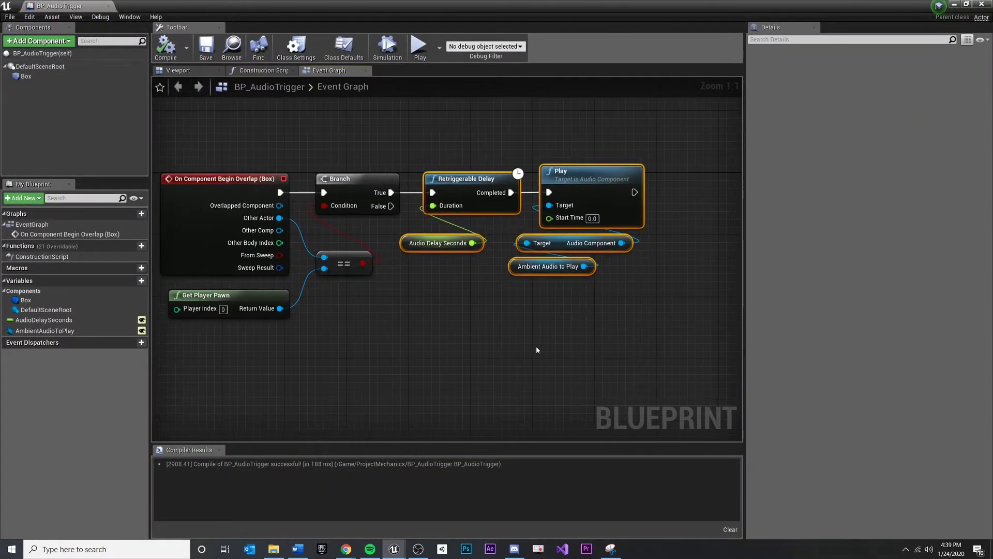
{"action": "left_click", "coordinate": [515, 354]}
{"action": "right_click_drag", "start_coordinate": [567, 336], "coordinate": [488, 336]}
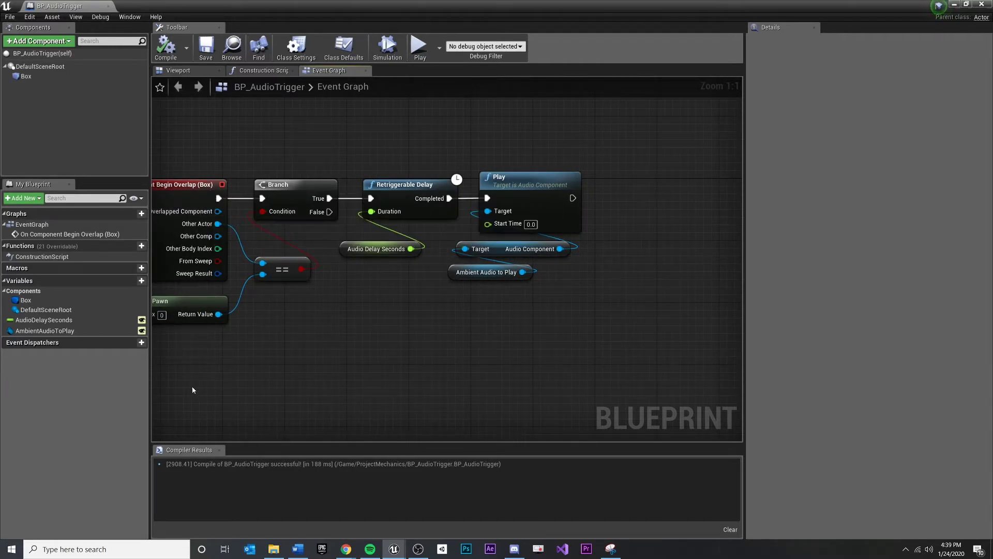
{"action": "right_click_drag", "start_coordinate": [301, 183], "coordinate": [426, 148]}
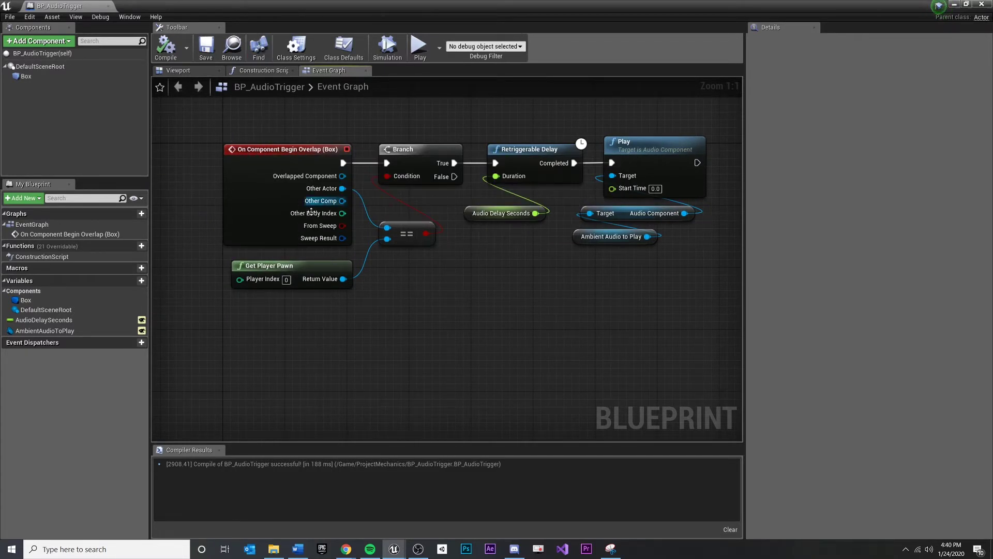
Step: Move the Retriggerable Delay, Play and variable nodes right to leave a gap after Branch
{"action": "left_click_drag", "start_coordinate": [498, 344], "coordinate": [707, 134]}
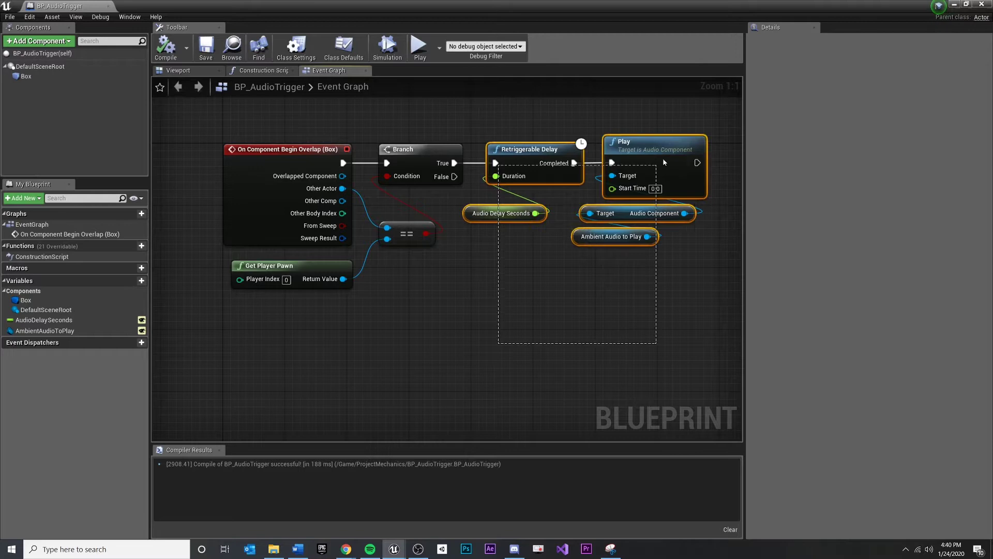
{"action": "right_click_drag", "start_coordinate": [541, 296], "coordinate": [487, 334]}
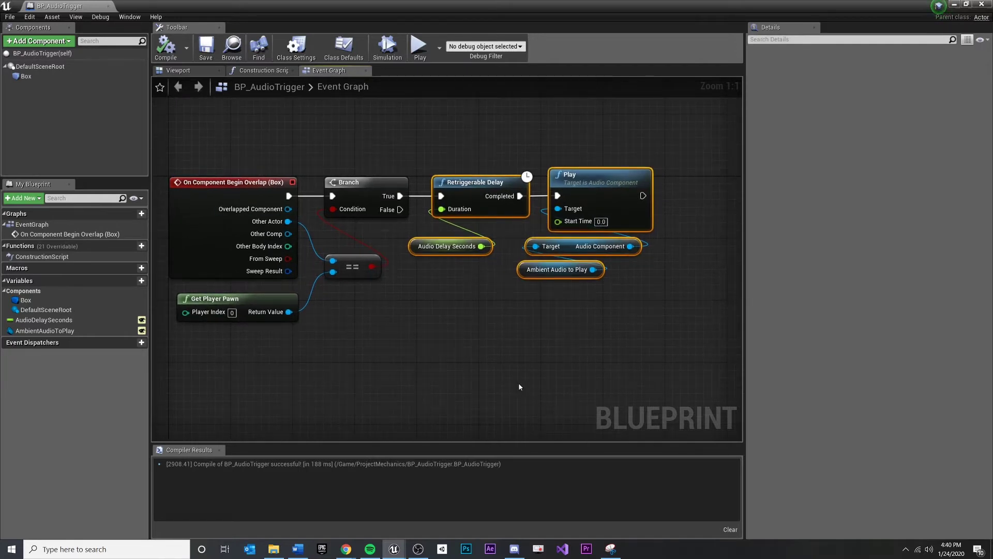
{"action": "right_click_drag", "start_coordinate": [518, 382], "coordinate": [462, 360]}
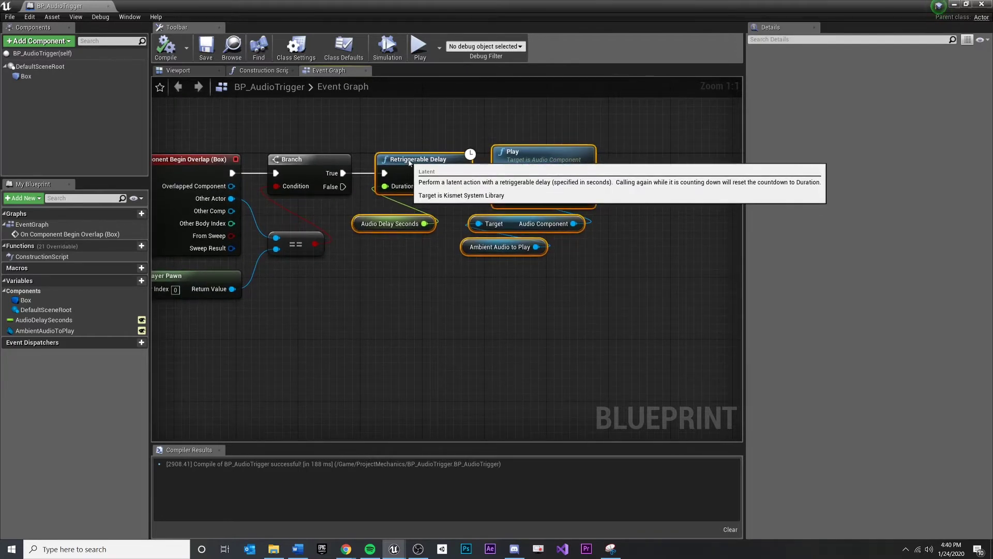
{"action": "left_click_drag", "start_coordinate": [410, 163], "coordinate": [504, 163]}
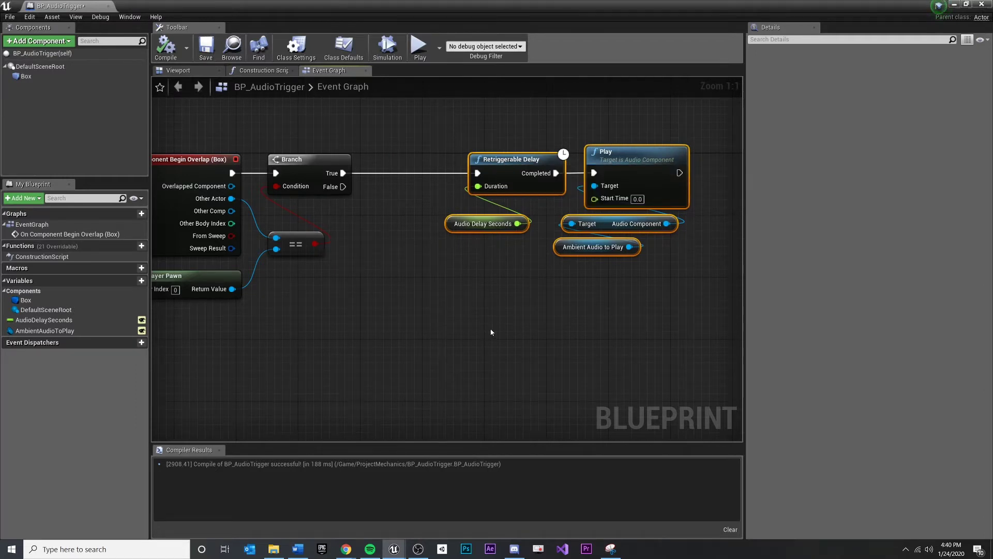
{"action": "right_click_drag", "start_coordinate": [490, 332], "coordinate": [514, 348]}
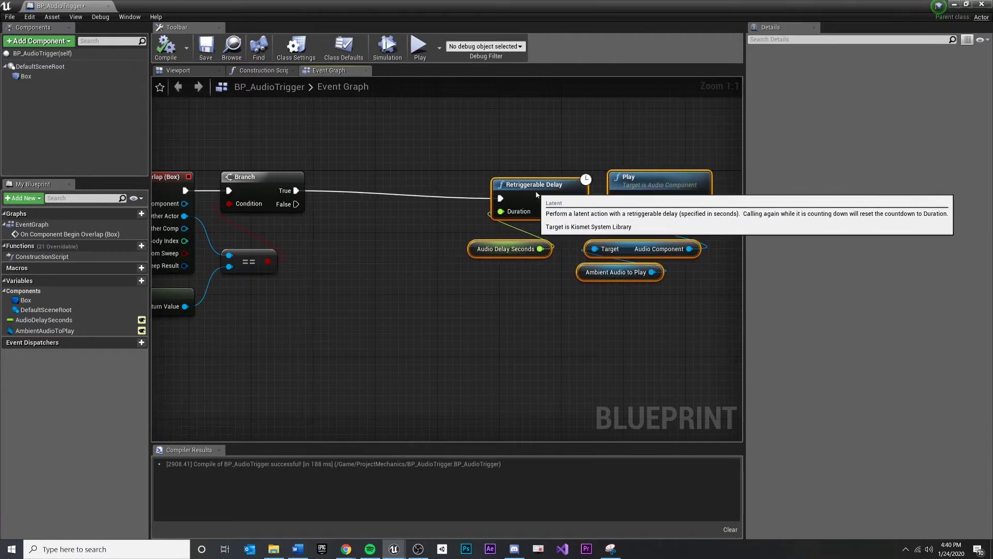
{"action": "left_click_drag", "start_coordinate": [535, 196], "coordinate": [543, 188]}
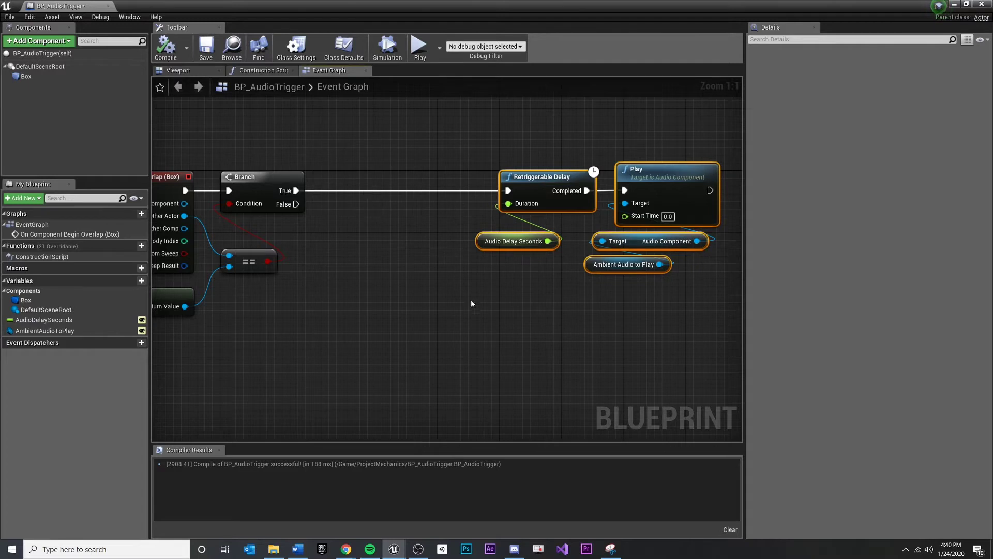
{"action": "left_click", "coordinate": [361, 228]}
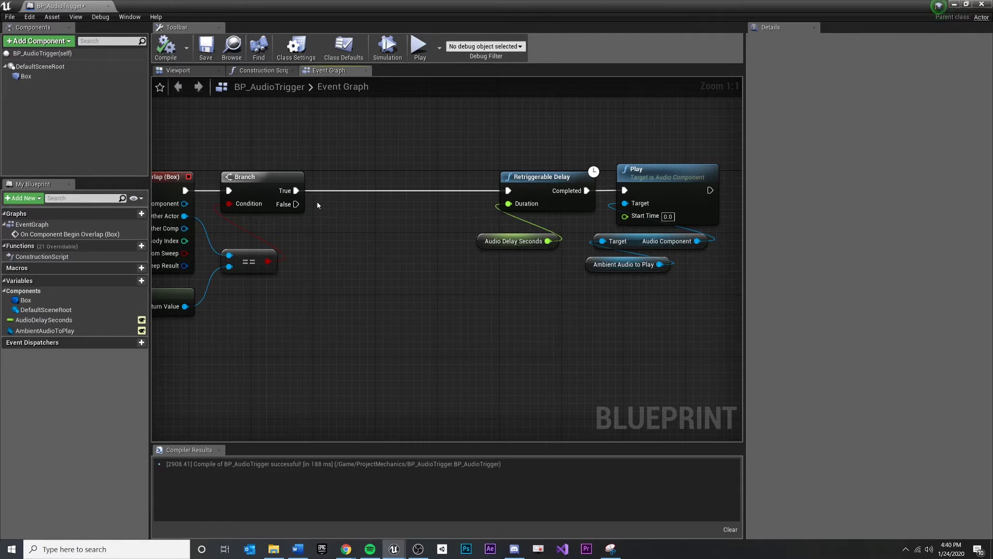
Step: Add an Is Valid node on the Branch True output and position it after the Branch
{"action": "left_click_drag", "start_coordinate": [296, 190], "coordinate": [375, 148]}
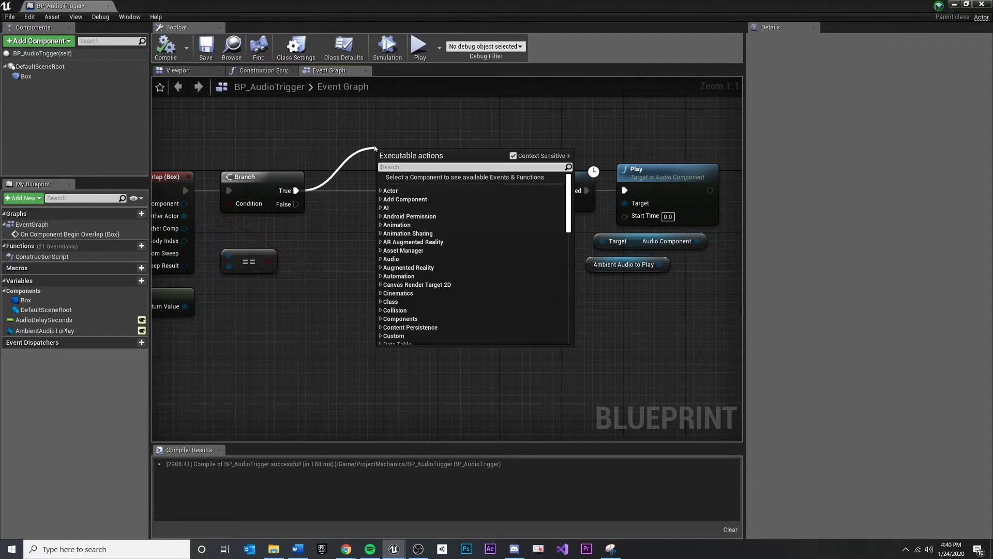
{"action": "type", "text": "IsValid"}
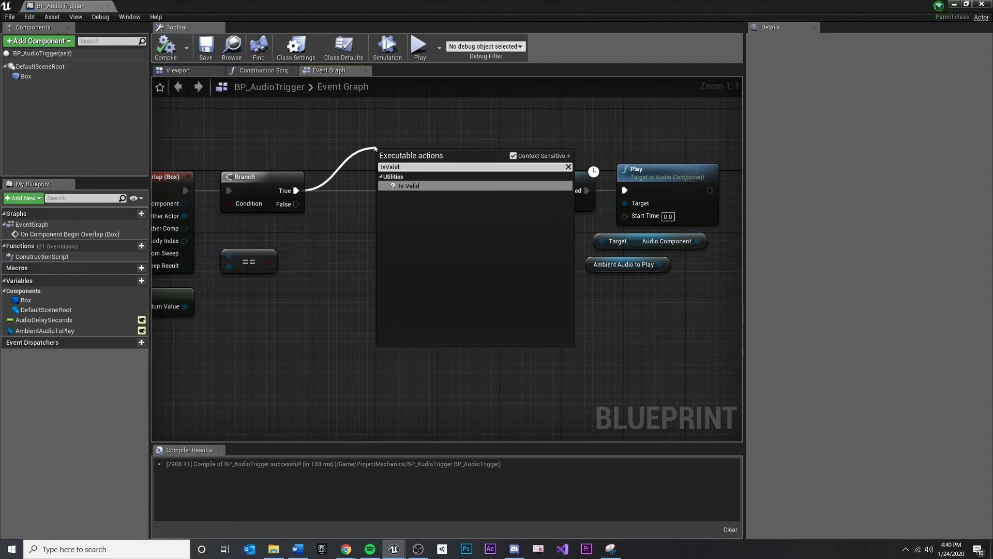
{"action": "key", "text": "Return"}
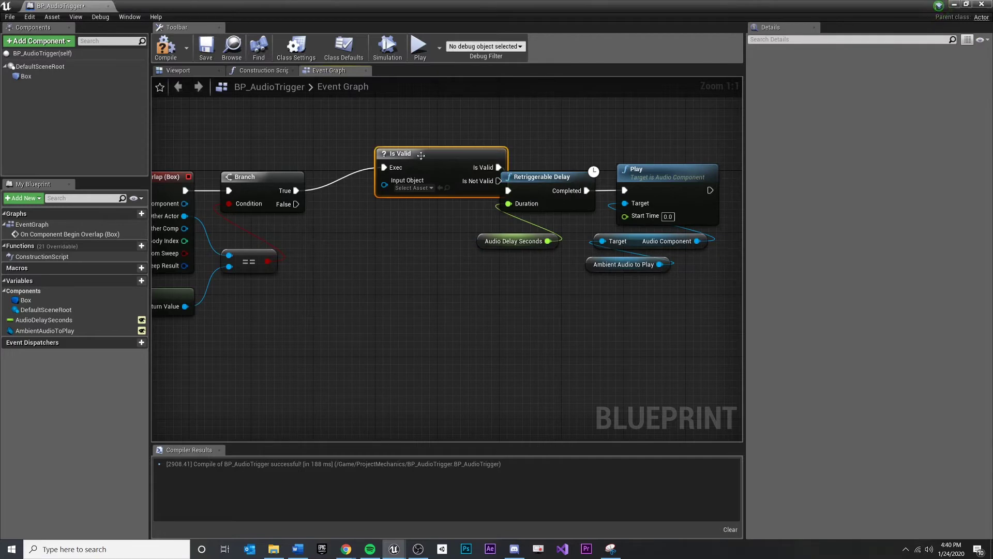
{"action": "left_click_drag", "start_coordinate": [422, 155], "coordinate": [373, 183]}
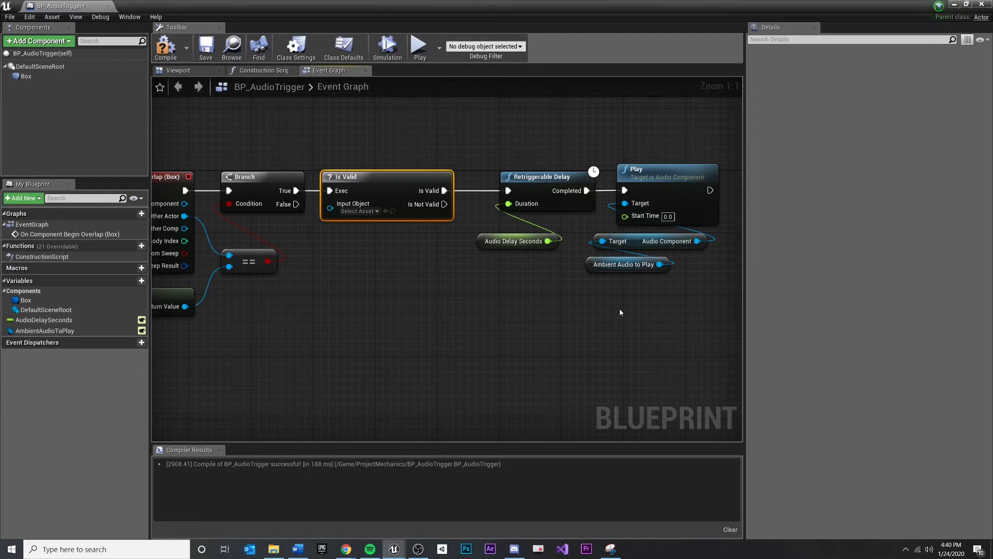
Step: Shift the delay and Play nodes slightly left and select the Ambient Audio to Play variable
{"action": "left_click_drag", "start_coordinate": [620, 311], "coordinate": [466, 159]}
{"action": "left_click_drag", "start_coordinate": [658, 175], "coordinate": [627, 177]}
{"action": "left_click", "coordinate": [584, 264]}
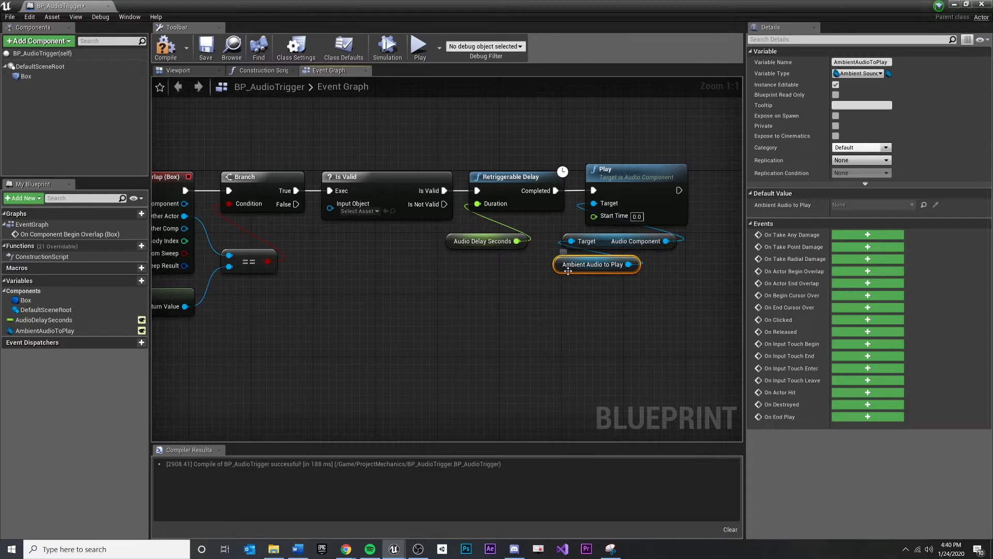
{"action": "left_click_drag", "start_coordinate": [496, 6], "coordinate": [394, 296]}
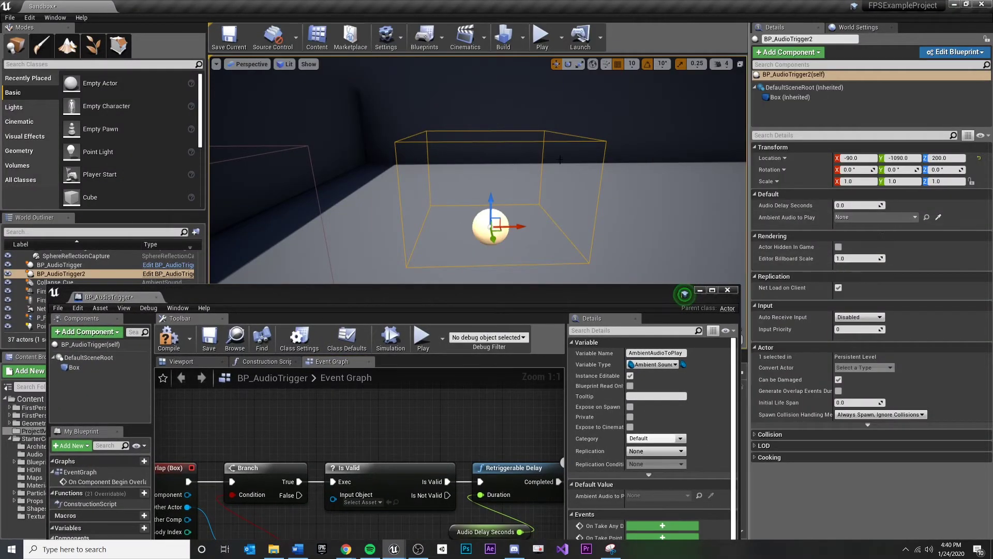
{"action": "right_click_drag", "start_coordinate": [544, 194], "coordinate": [435, 195]}
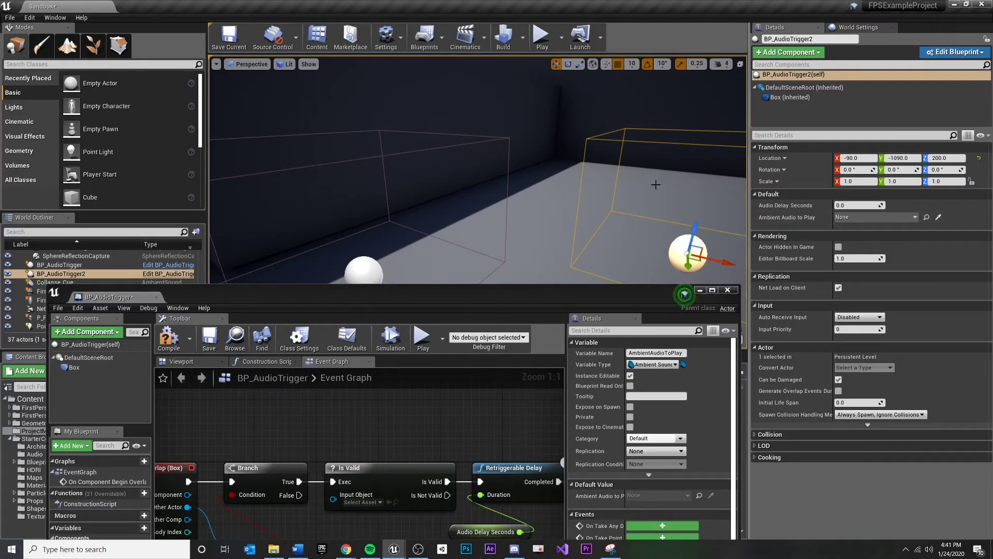
{"action": "right_click_drag", "start_coordinate": [504, 194], "coordinate": [481, 178]}
{"action": "right_click_drag", "start_coordinate": [544, 195], "coordinate": [465, 178]}
{"action": "left_click", "coordinate": [423, 206]}
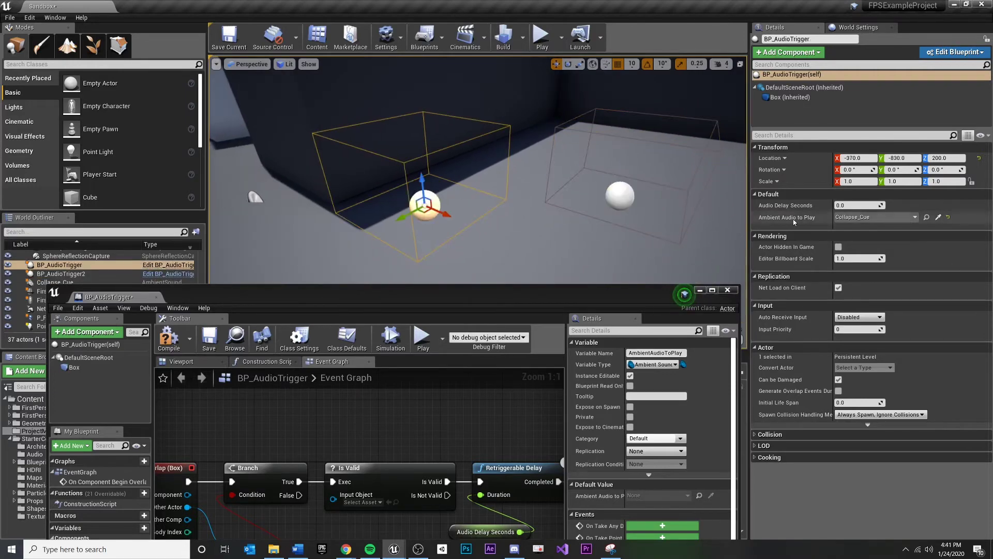
{"action": "left_click_drag", "start_coordinate": [412, 299], "coordinate": [401, 4]}
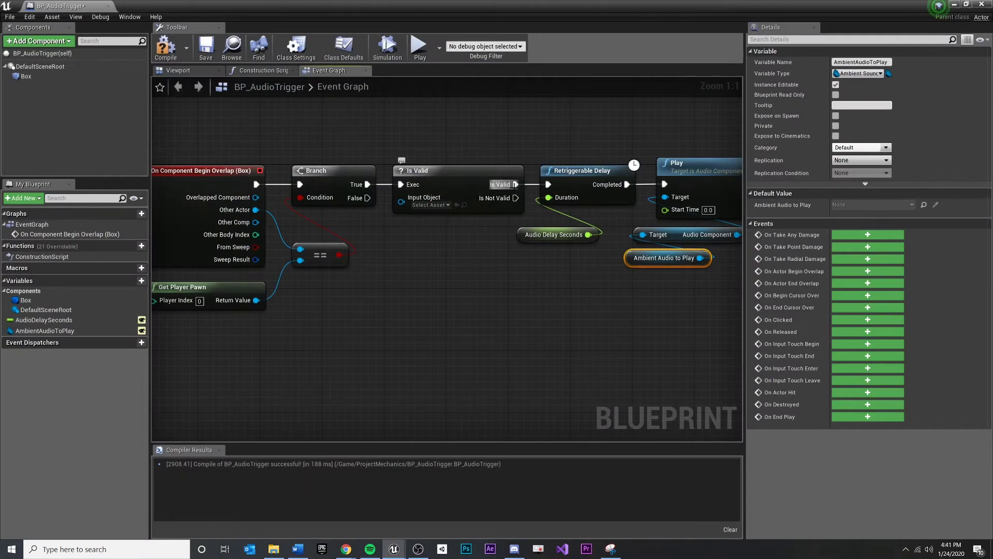
Step: Add a Print String node fed from Is Valid's Is Not Valid output
{"action": "right_click_drag", "start_coordinate": [532, 316], "coordinate": [476, 331]}
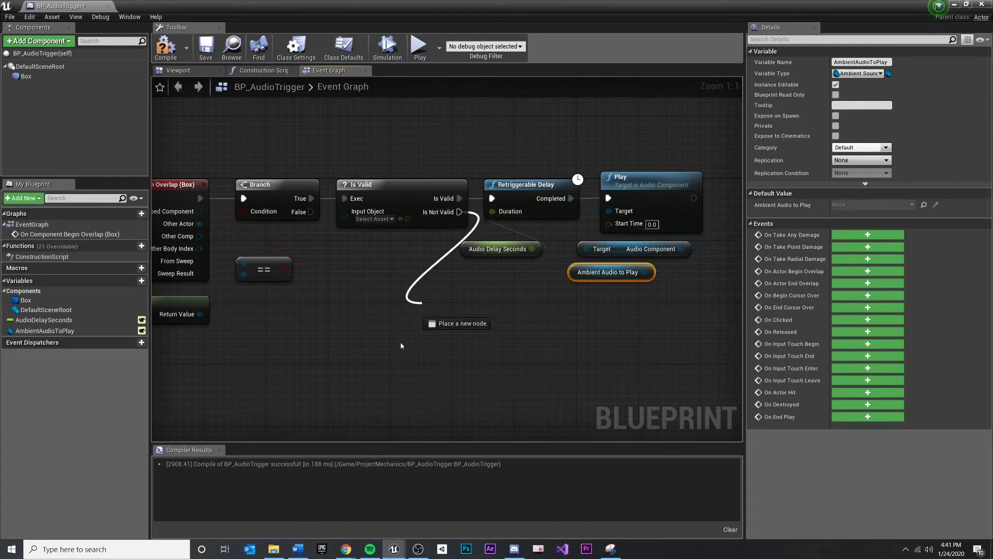
{"action": "left_click_drag", "start_coordinate": [461, 212], "coordinate": [449, 296]}
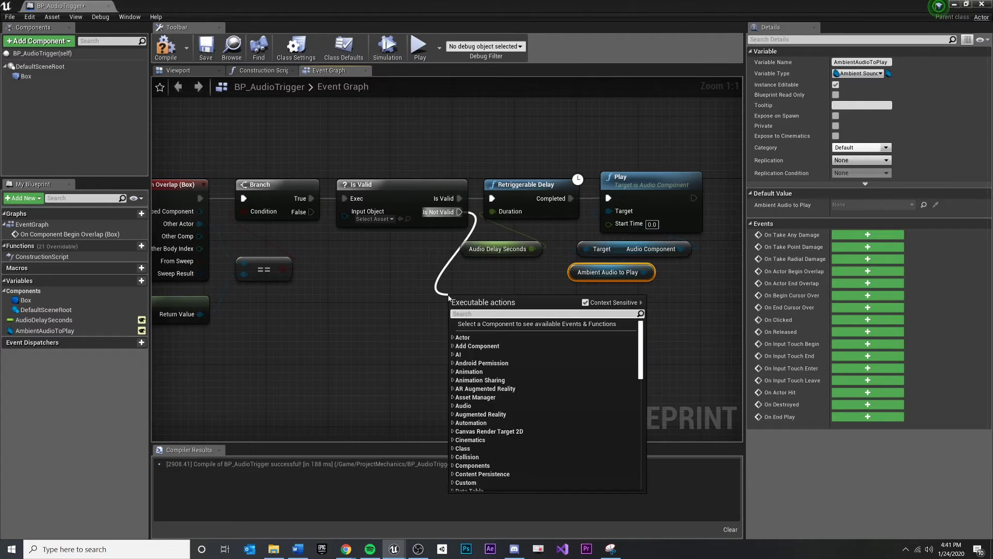
{"action": "type", "text": "Print"}
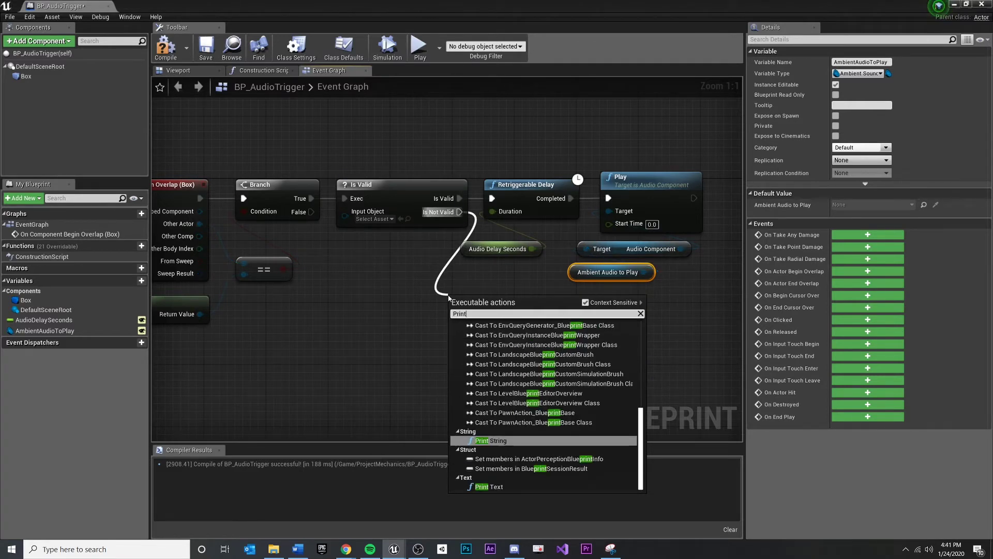
{"action": "key", "text": "Return"}
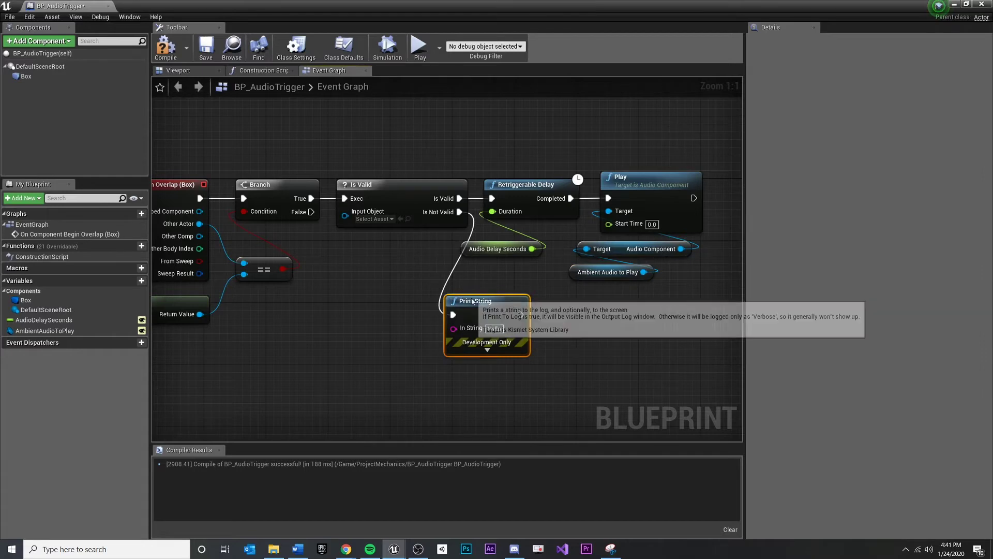
{"action": "left_click_drag", "start_coordinate": [475, 301], "coordinate": [452, 277]}
Step: Set the Print String message to 'No Audio set on Trigger'
{"action": "left_click", "coordinate": [471, 306]}
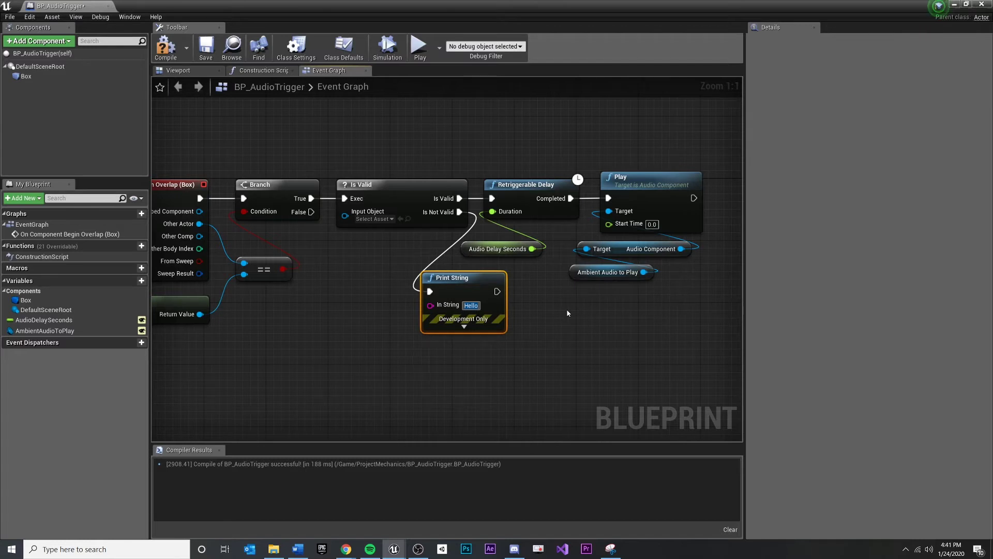
{"action": "type", "text": "No Audio set o"}
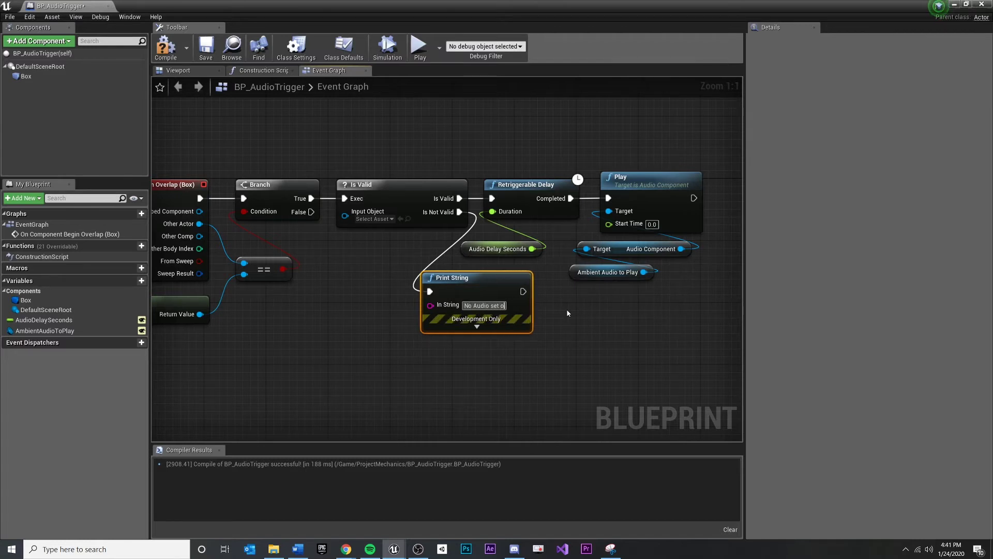
{"action": "type", "text": "n Trigger"}
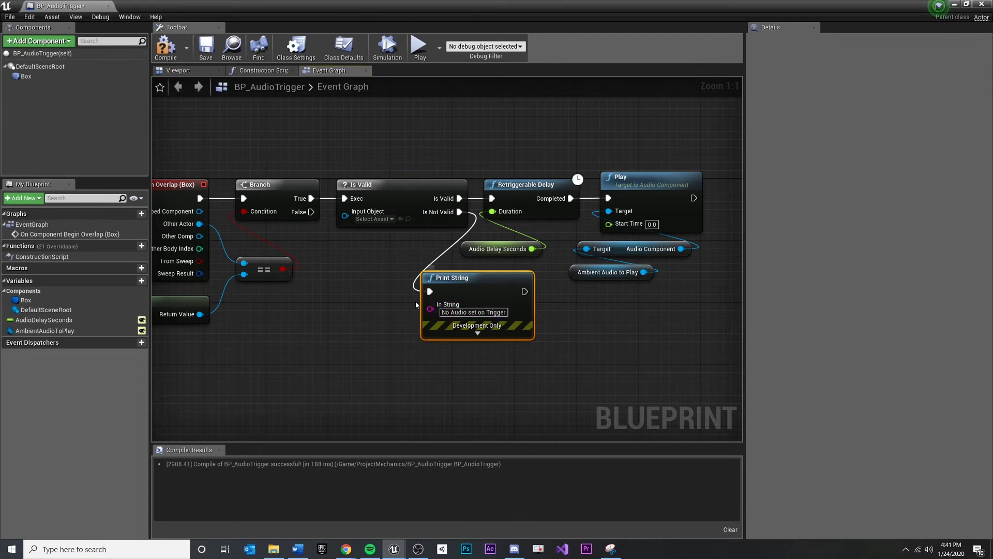
{"action": "left_click_drag", "start_coordinate": [496, 280], "coordinate": [512, 281]}
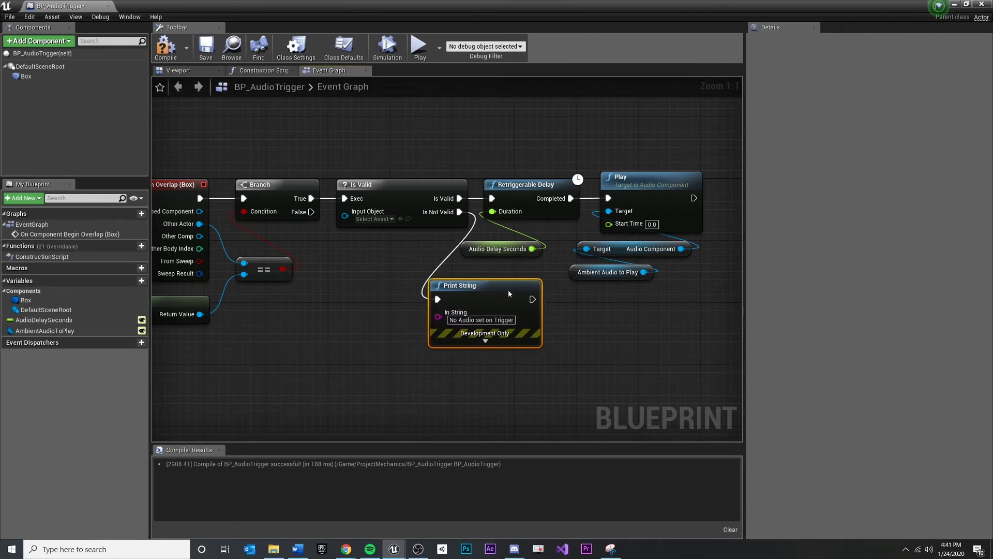
{"action": "left_click", "coordinate": [407, 260]}
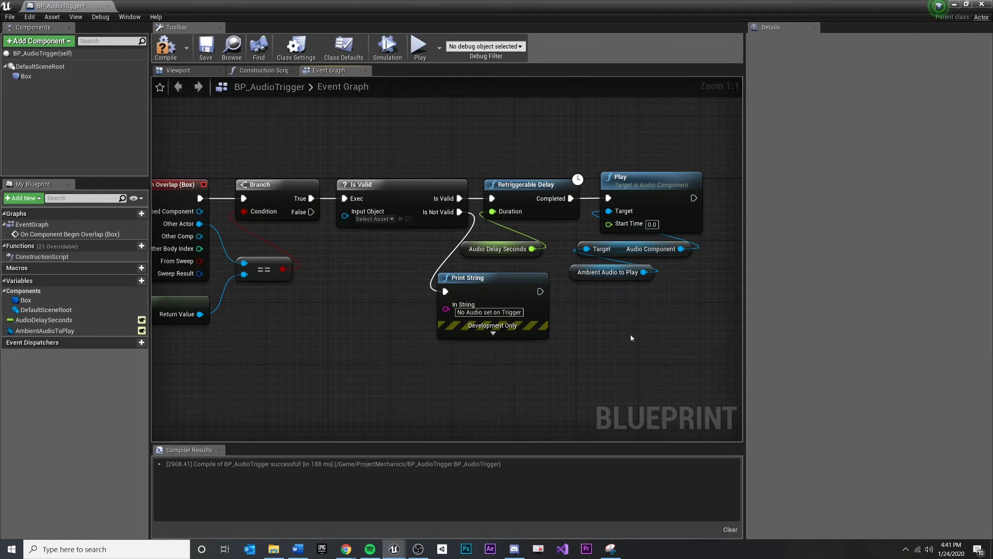
Step: Wire Ambient Audio to Play into Is Valid's Input Object and compile the blueprint
{"action": "left_click", "coordinate": [597, 272]}
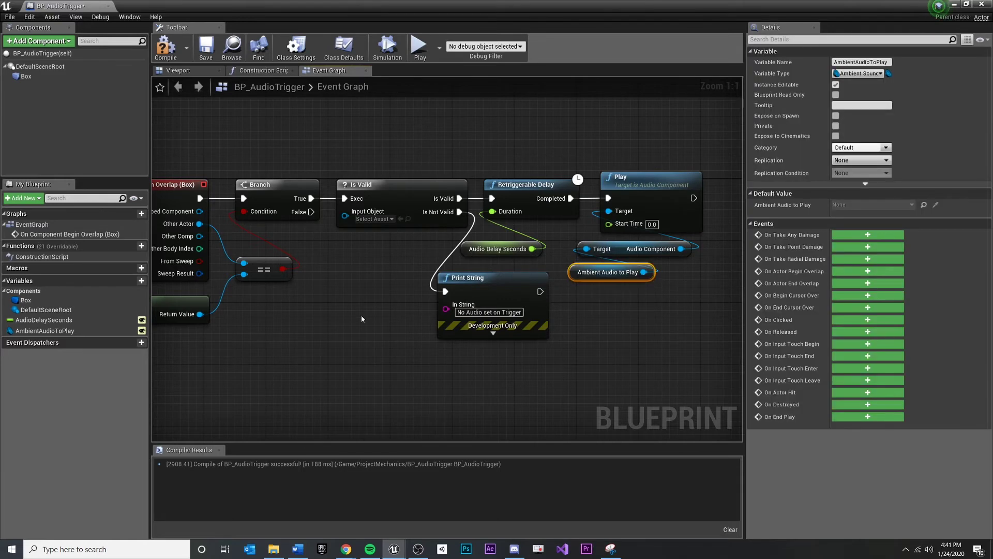
{"action": "mouse_move", "coordinate": [598, 272]}
{"action": "left_mouse_down"}
{"action": "mouse_move", "coordinate": [388, 318]}
{"action": "mouse_move", "coordinate": [332, 248]}
{"action": "left_mouse_up"}
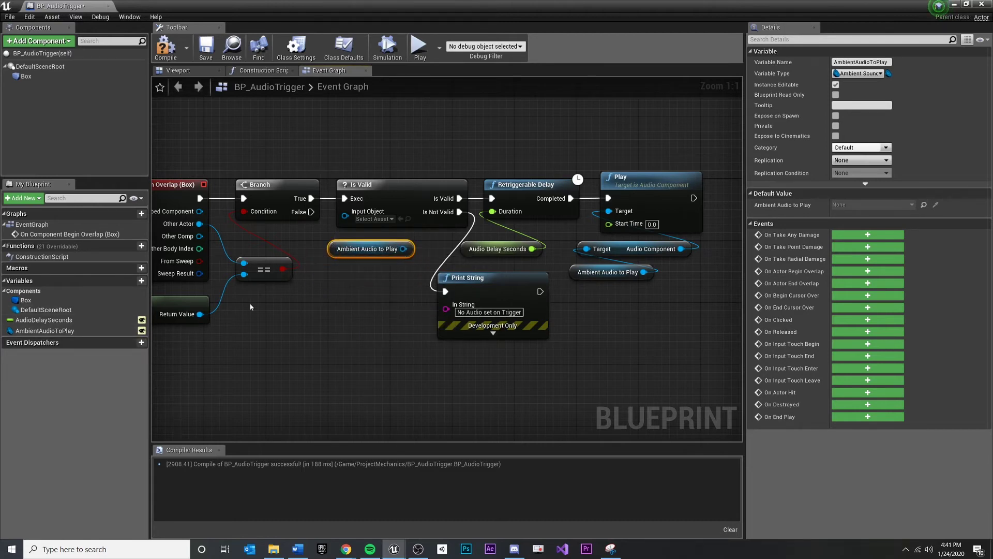
{"action": "left_click_drag", "start_coordinate": [404, 248], "coordinate": [345, 211]}
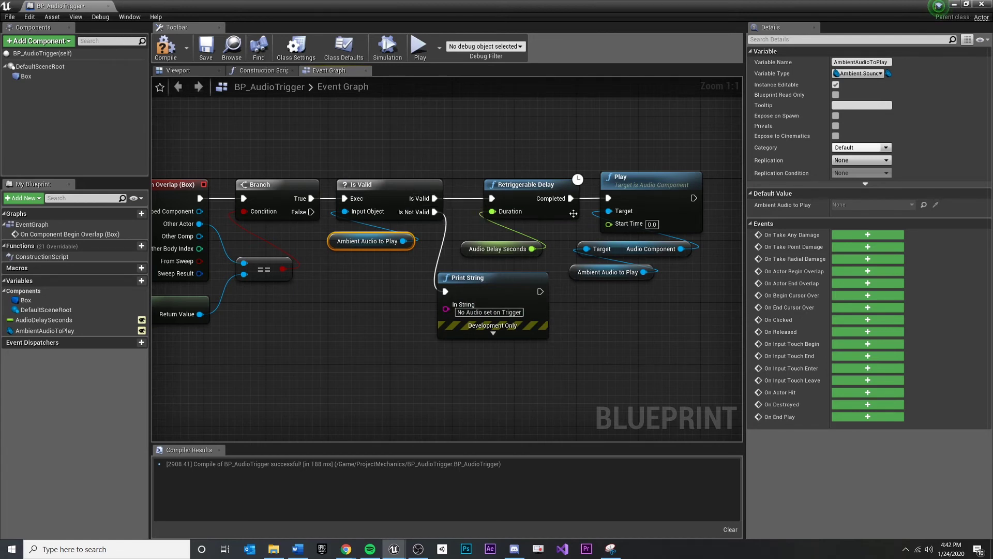
{"action": "left_click", "coordinate": [166, 48]}
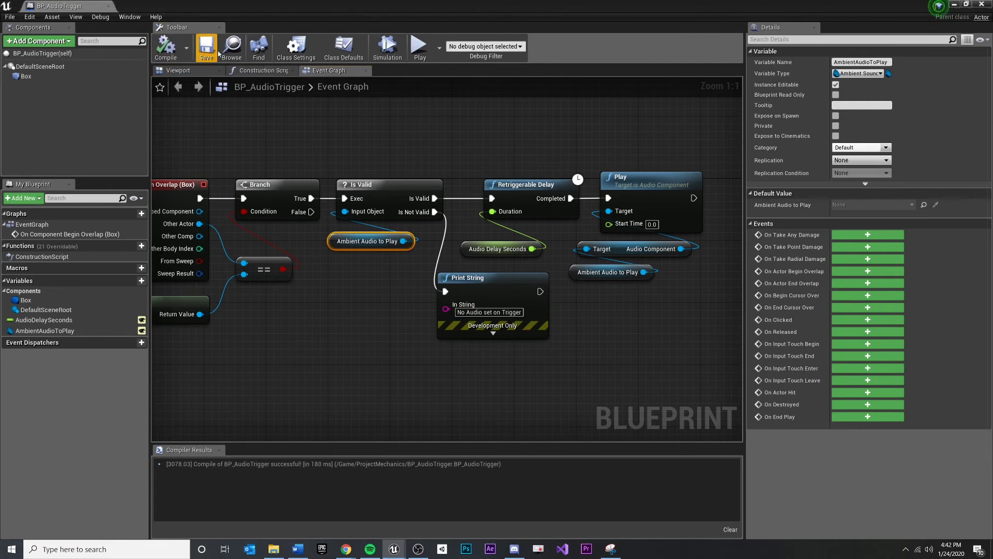
Step: Save the Sandbox level and start playing it in the editor
{"action": "left_click", "coordinate": [955, 4]}
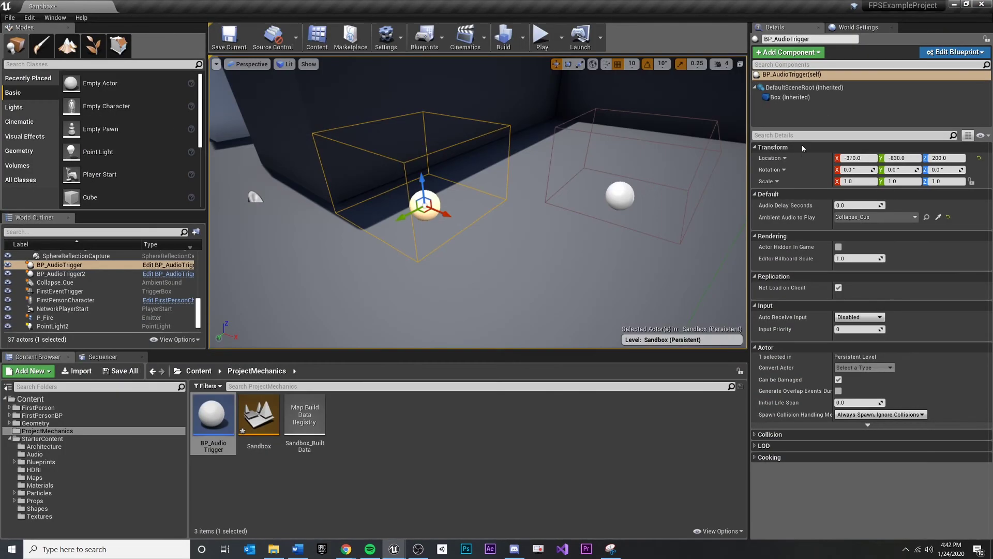
{"action": "right_click_drag", "start_coordinate": [544, 233], "coordinate": [513, 293]}
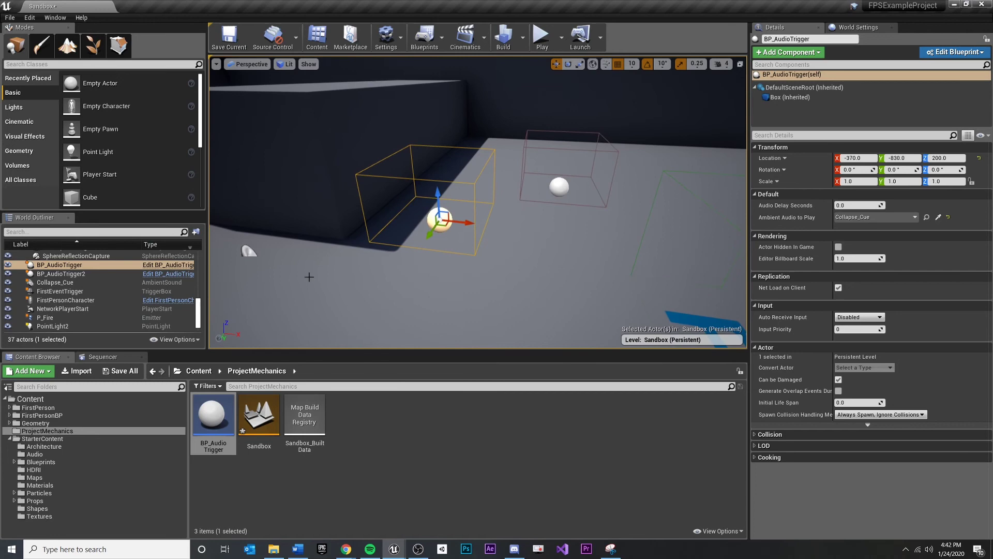
{"action": "key", "text": "ctrl+s"}
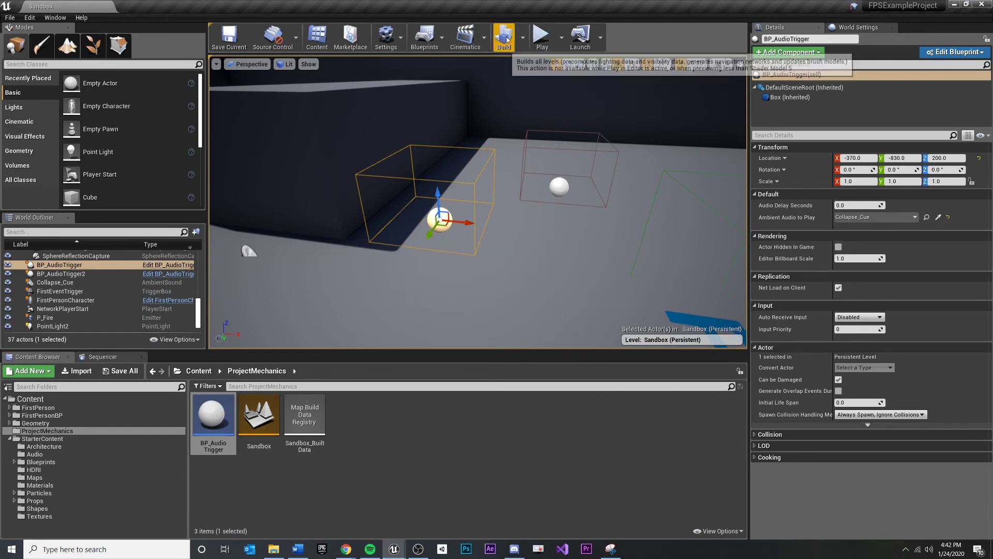
{"action": "left_click", "coordinate": [542, 36]}
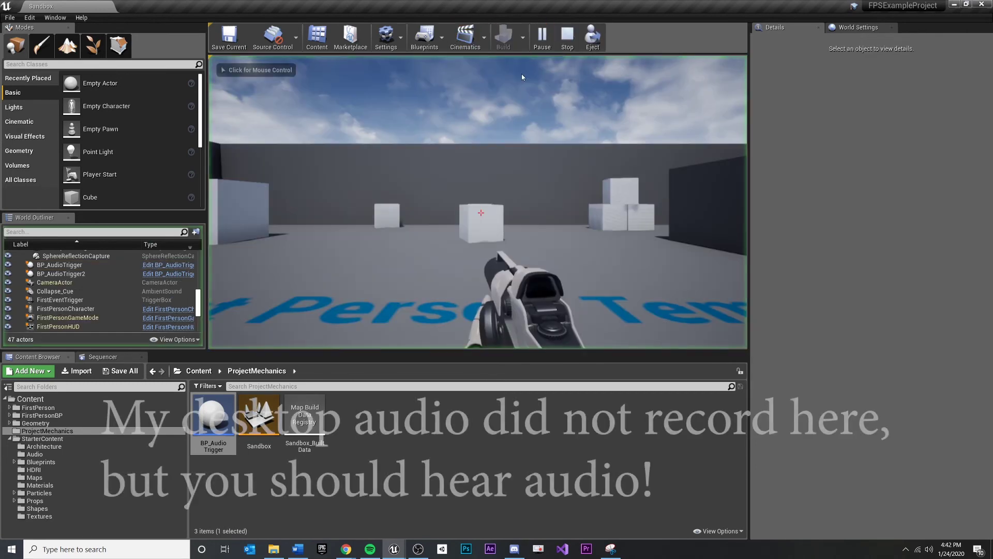
{"action": "left_click", "coordinate": [600, 200]}
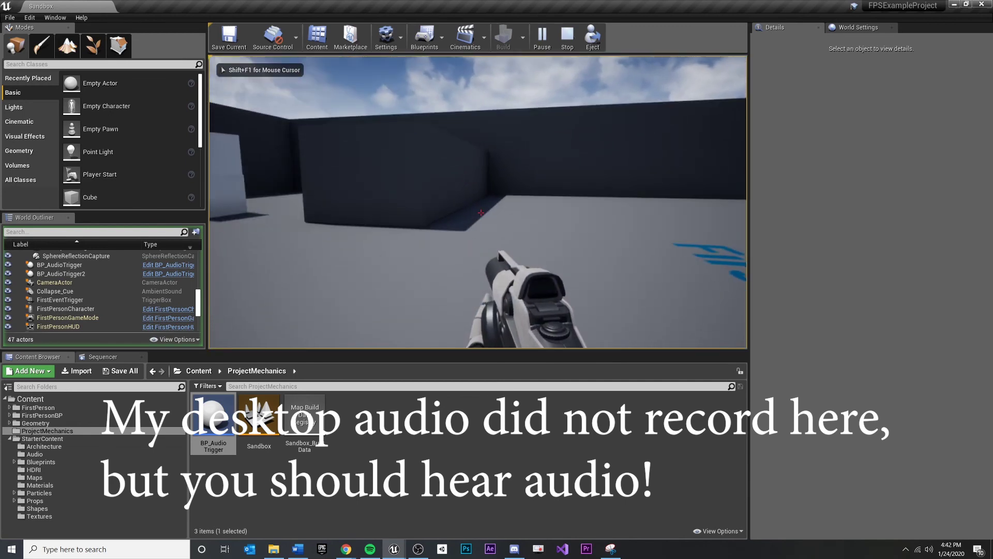
Step: Walk into the audio trigger to see the 'No Audio set on Trigger' warning, then end play
{"action": "key", "text": "w"}
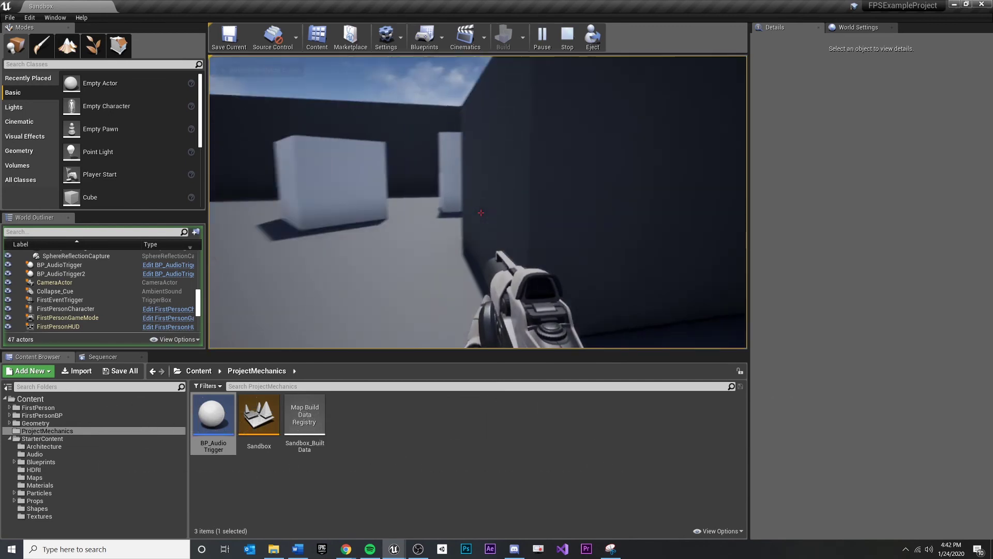
{"action": "key", "text": "w"}
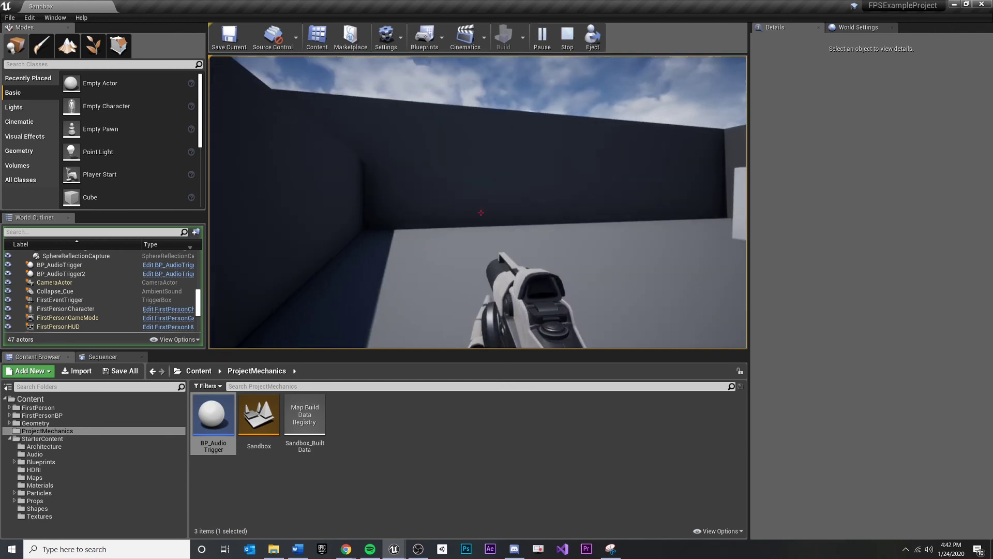
{"action": "key", "text": "w"}
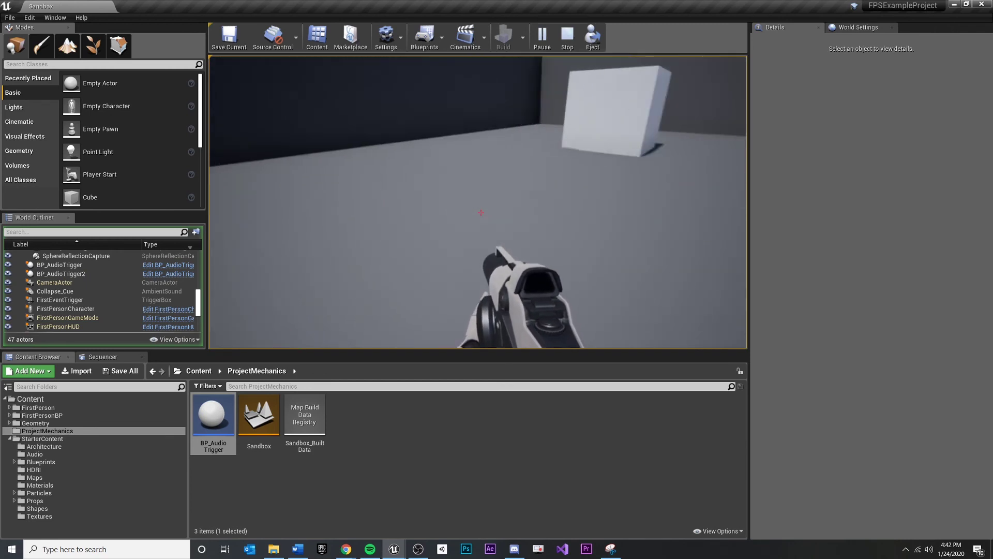
{"action": "key", "text": "w"}
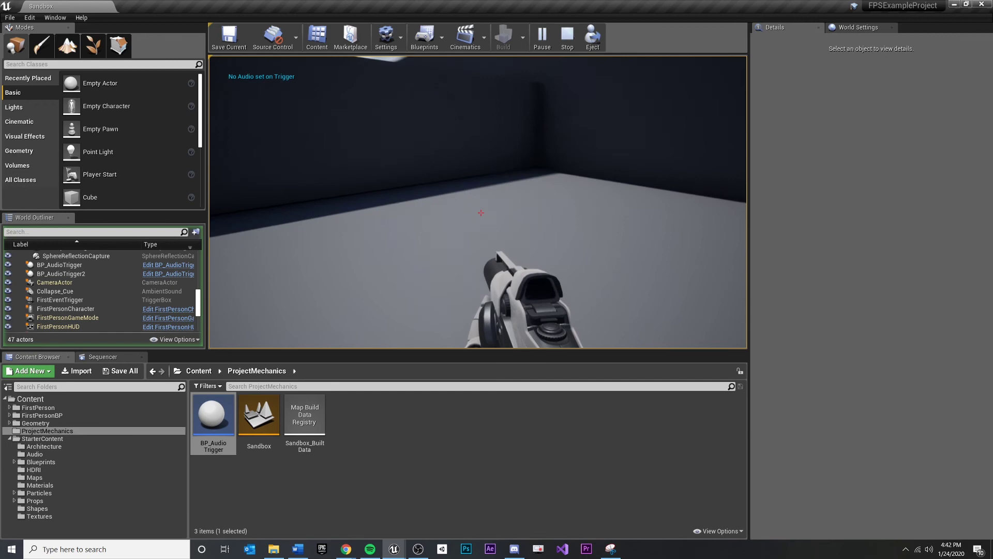
{"action": "key", "text": "Escape"}
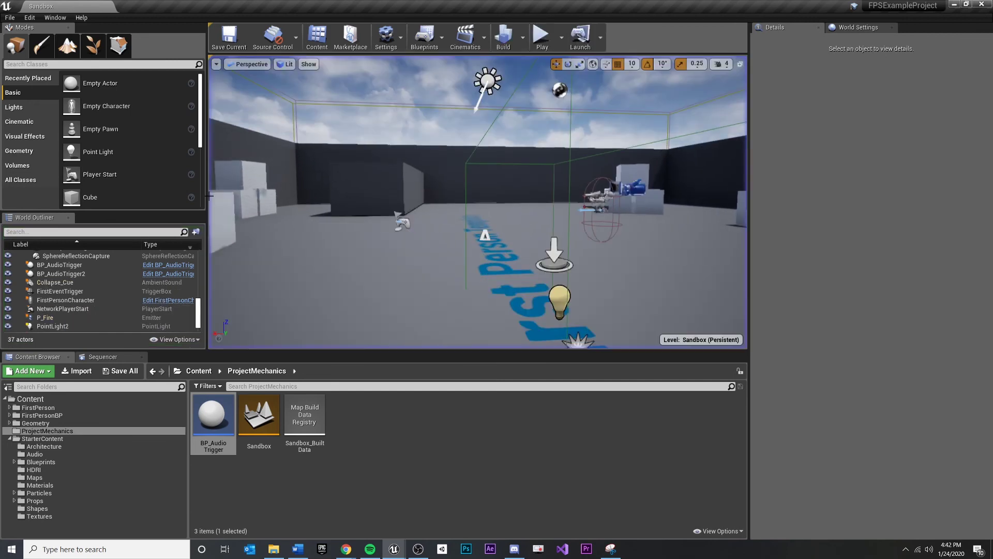
Step: Return to the BP_AudioTrigger event graph showing the finished Is Valid check
{"action": "left_click", "coordinate": [394, 548]}
{"action": "left_click", "coordinate": [446, 512]}
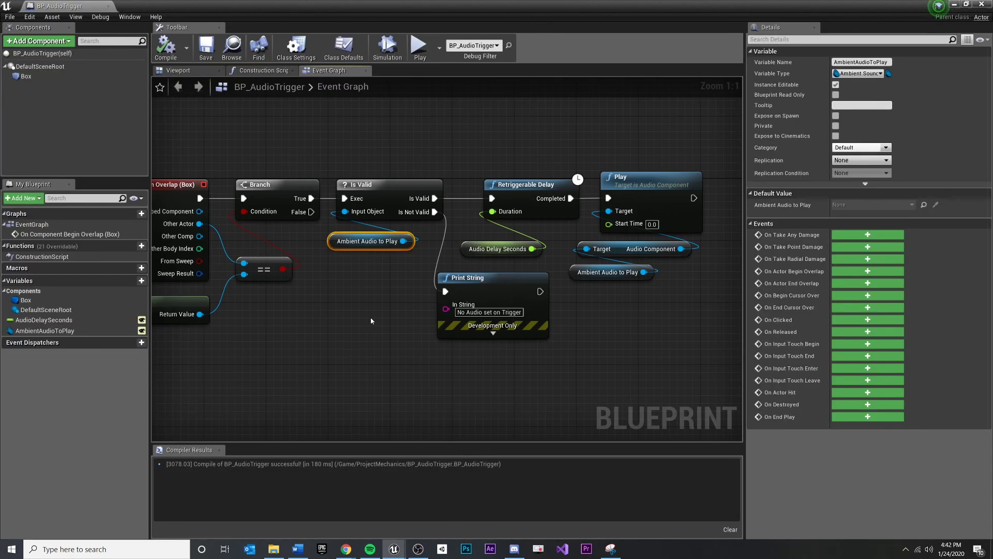
{"action": "right_click_drag", "start_coordinate": [357, 323], "coordinate": [399, 338]}
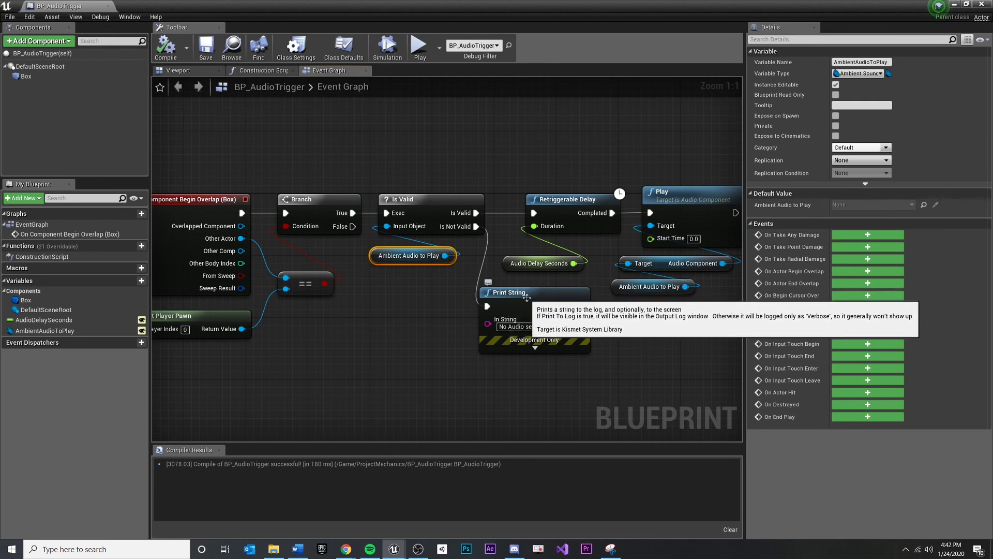
{"action": "left_click", "coordinate": [457, 360]}
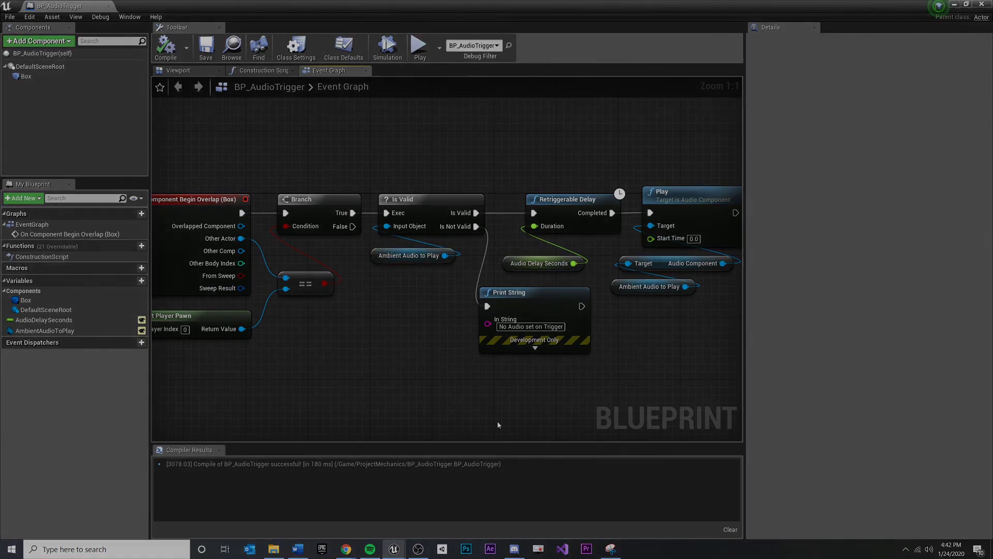